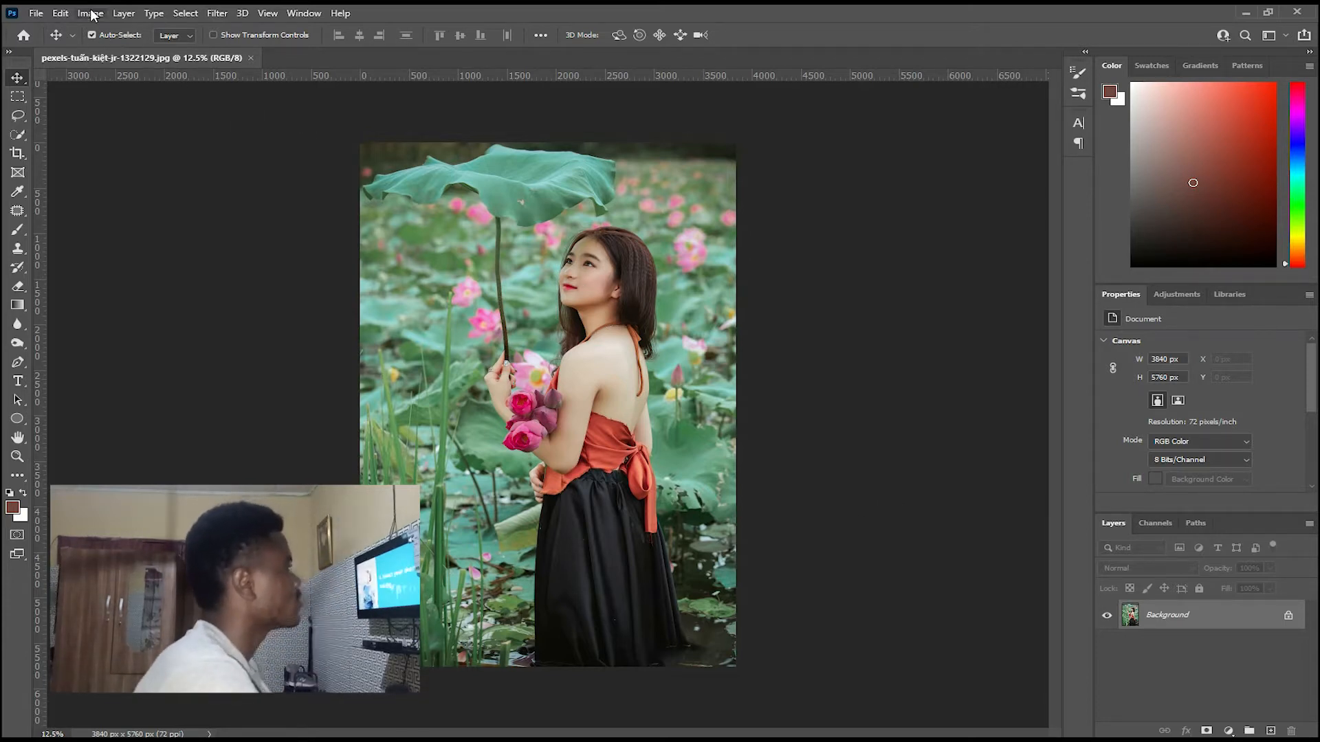
Start the Camera Raw Filter on the photo and set Contrast to +17, Highlights to +8, Shadows to +32 and Blacks to -16.
click(217, 15)
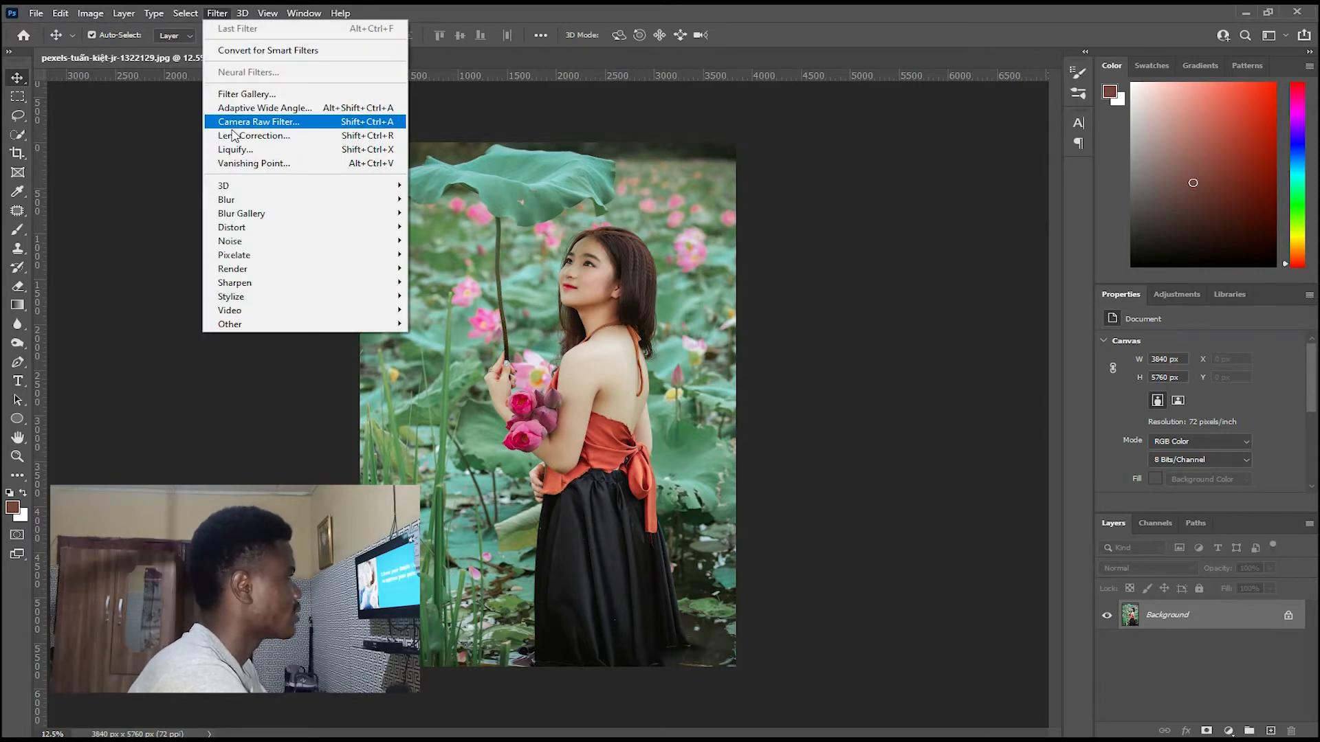
click(256, 126)
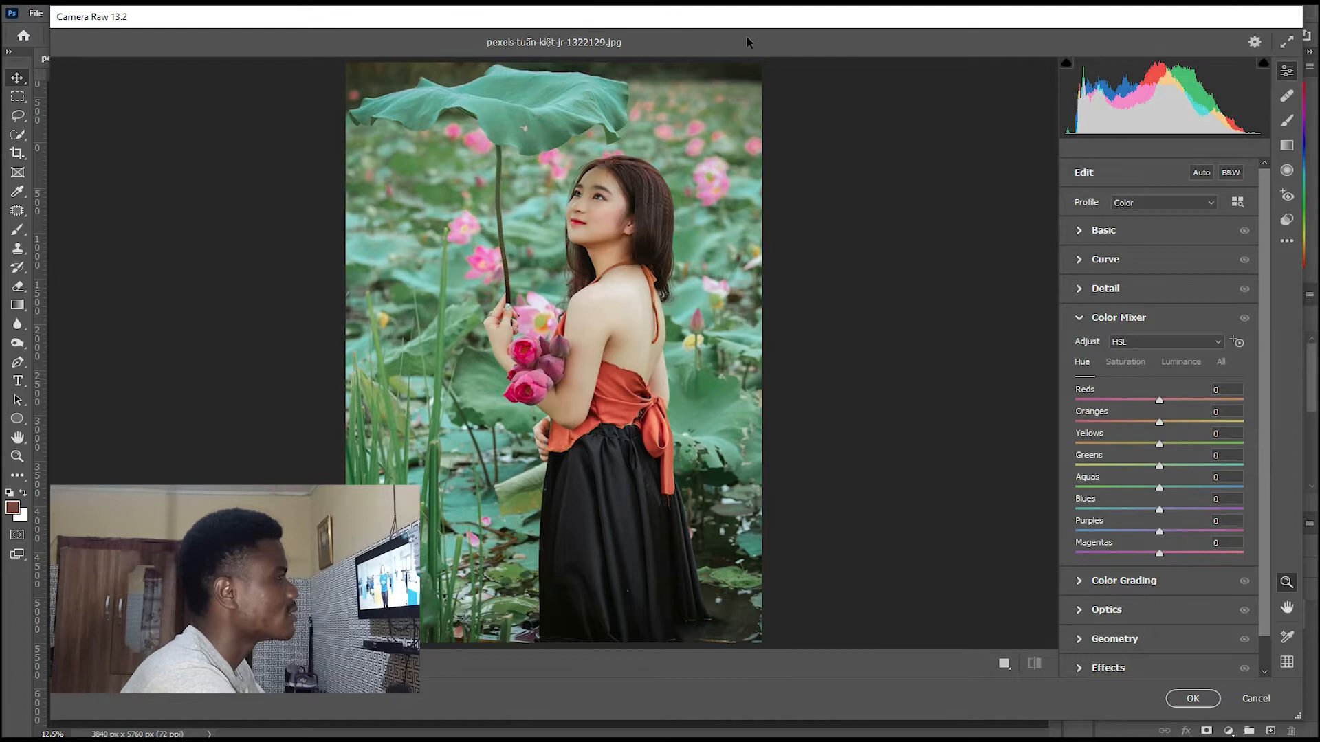
click(1078, 232)
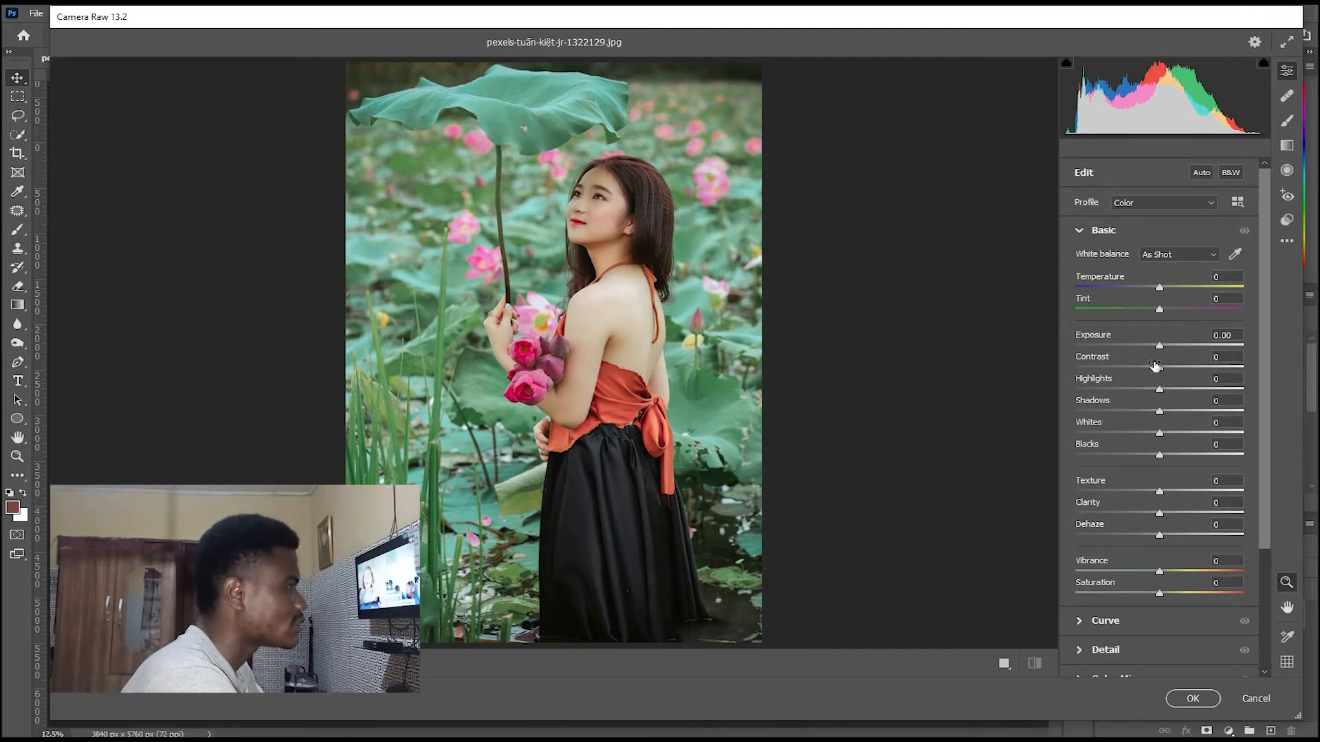
drag(1160, 369, 1174, 370)
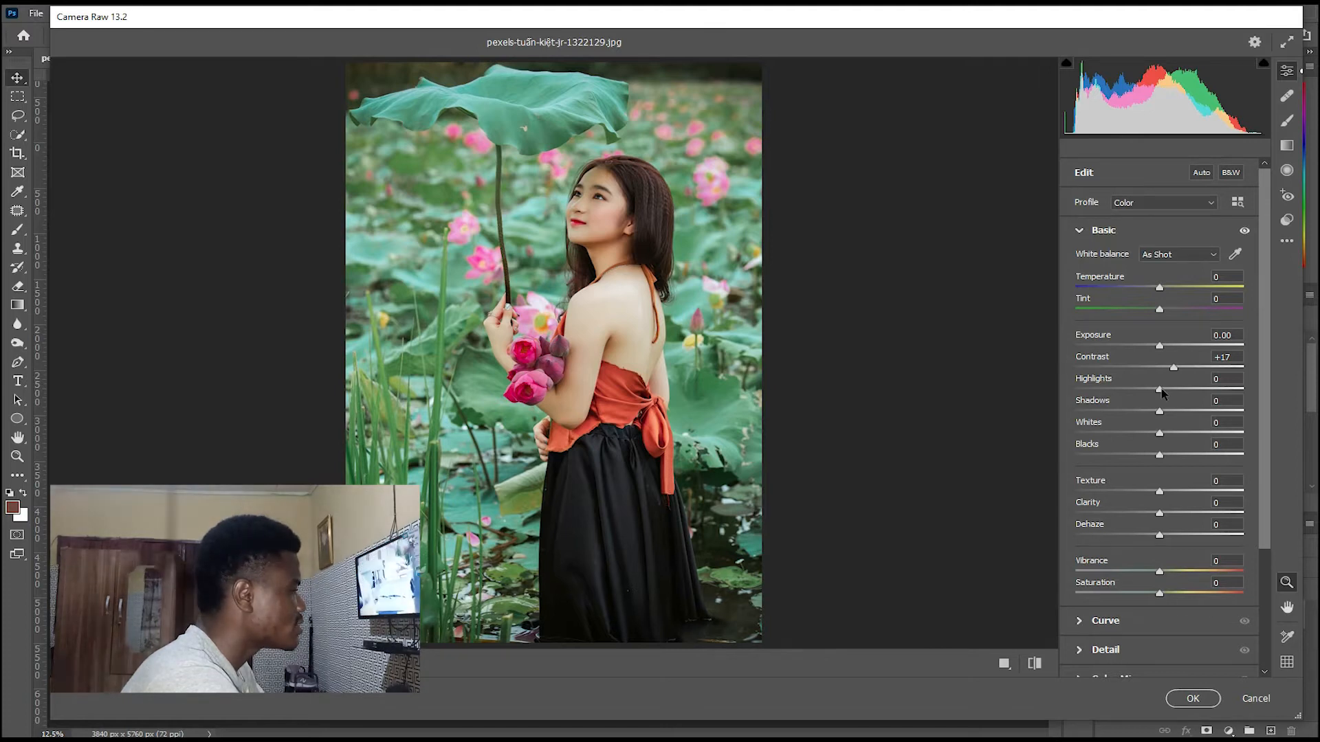
drag(1162, 392, 1171, 393)
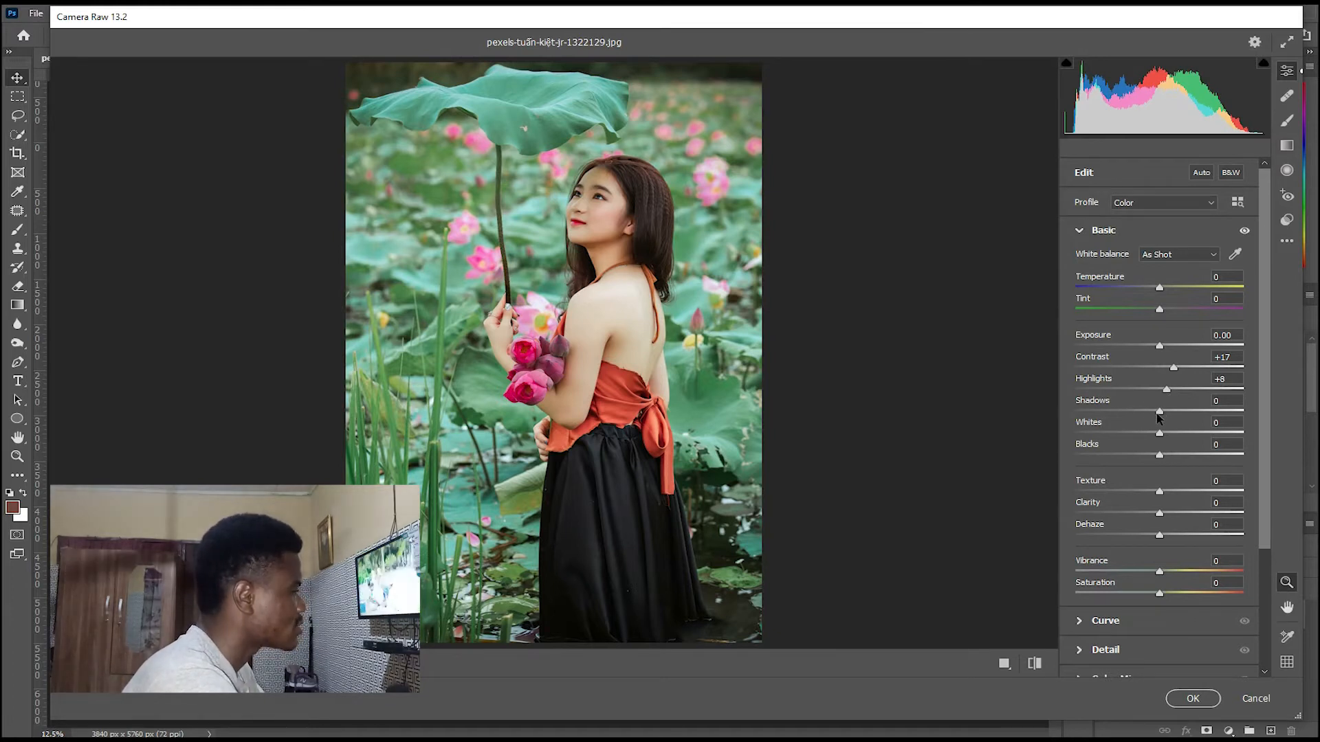
drag(1161, 412, 1190, 412)
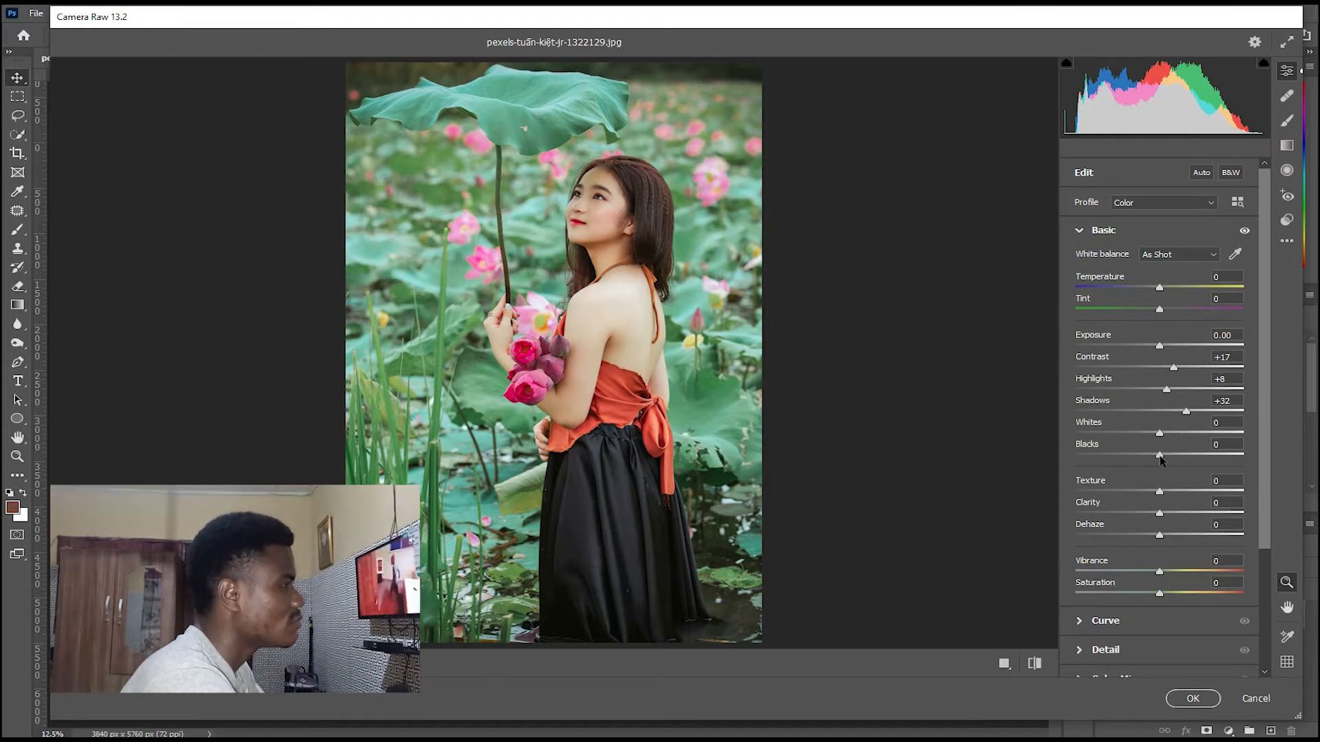
drag(1158, 456, 1148, 462)
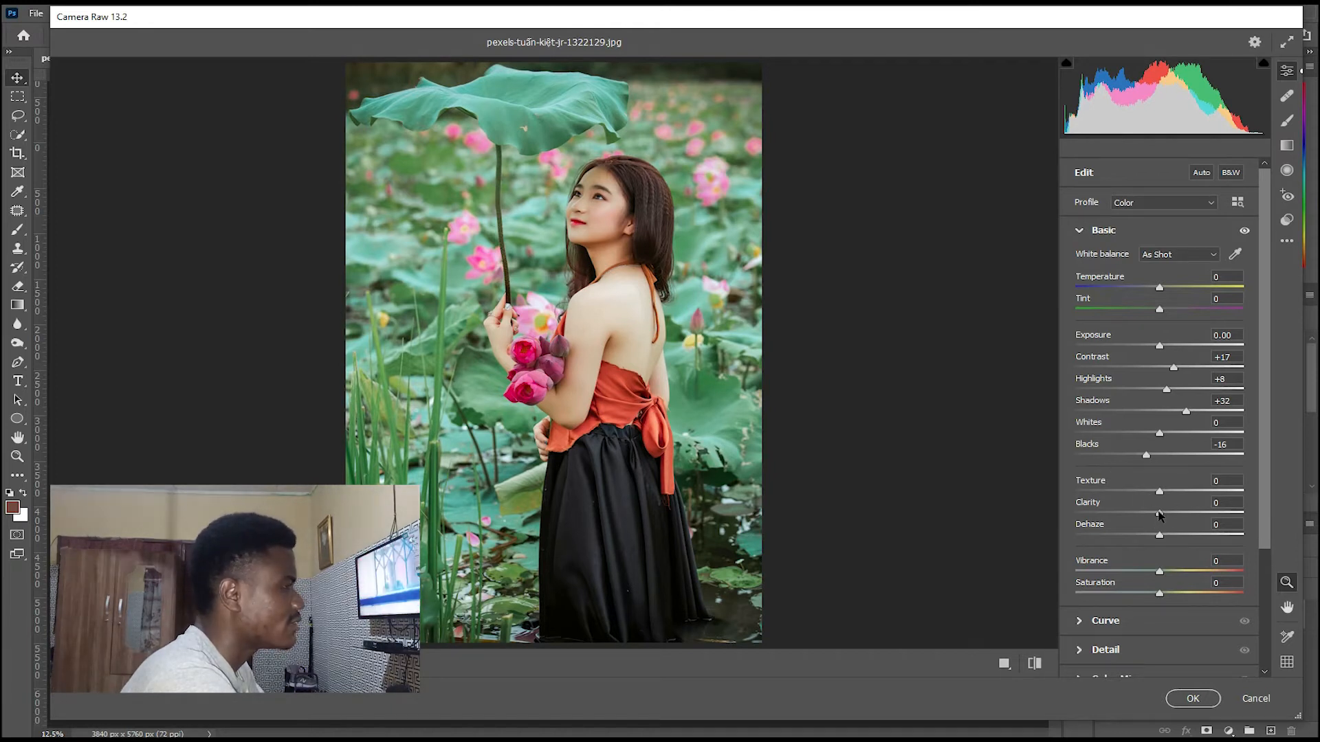
Set the photo's Clarity to +32, Dehaze to +13 and Vibrance to +12 in the Basic adjustments.
drag(1160, 517, 1188, 514)
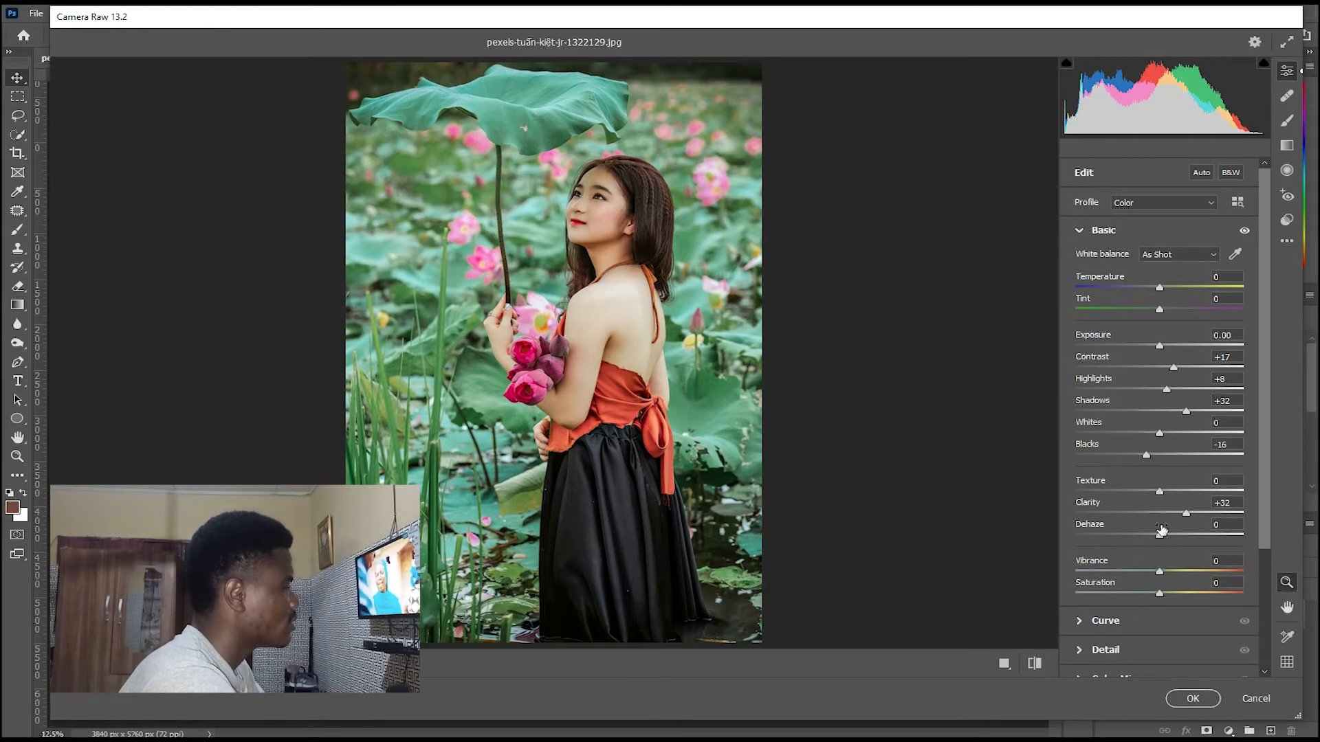
drag(1161, 539, 1171, 540)
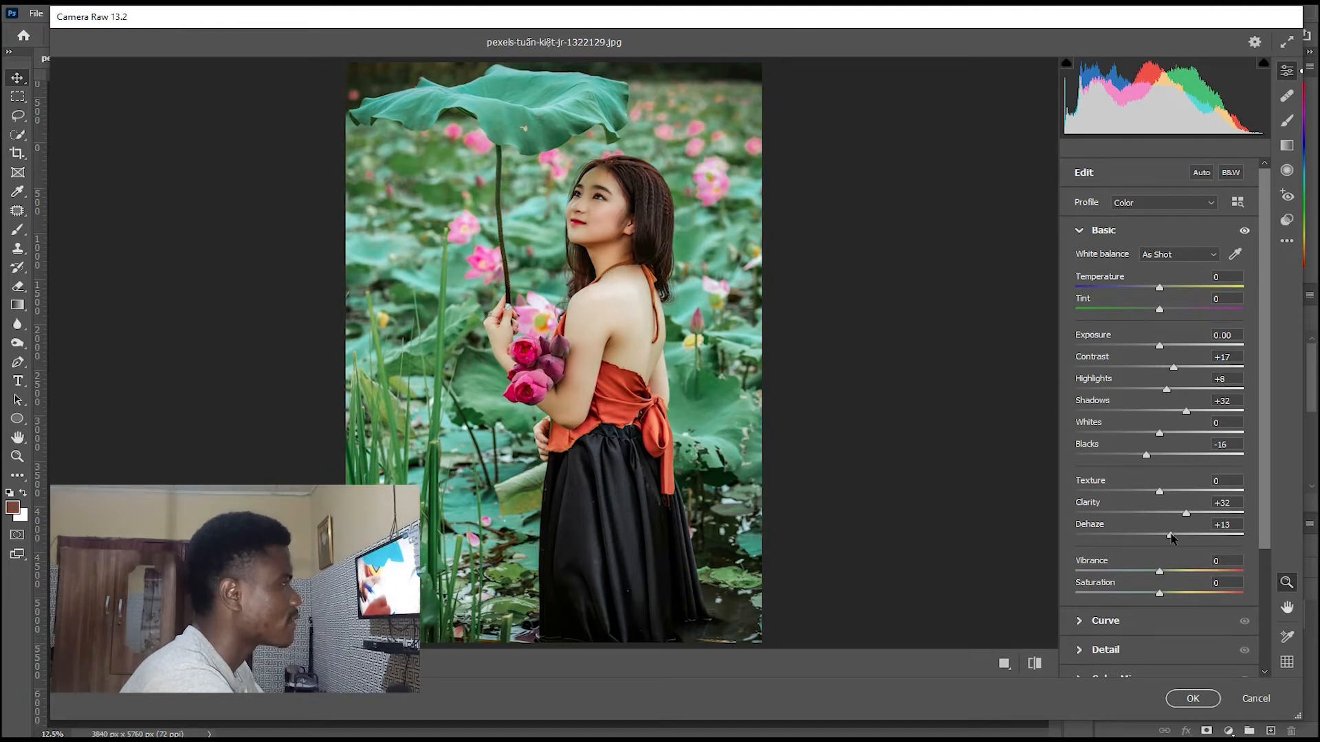
scroll(1162, 486, down, 1)
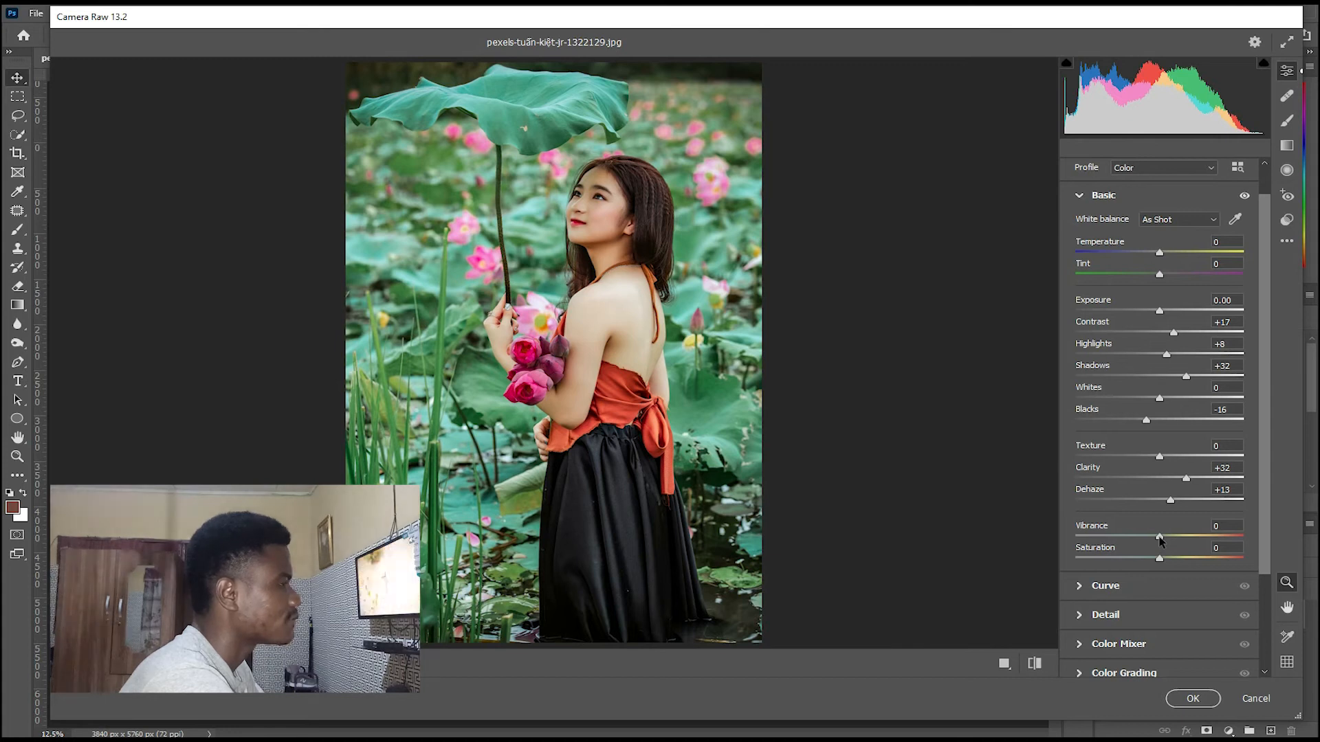
drag(1160, 539, 1176, 537)
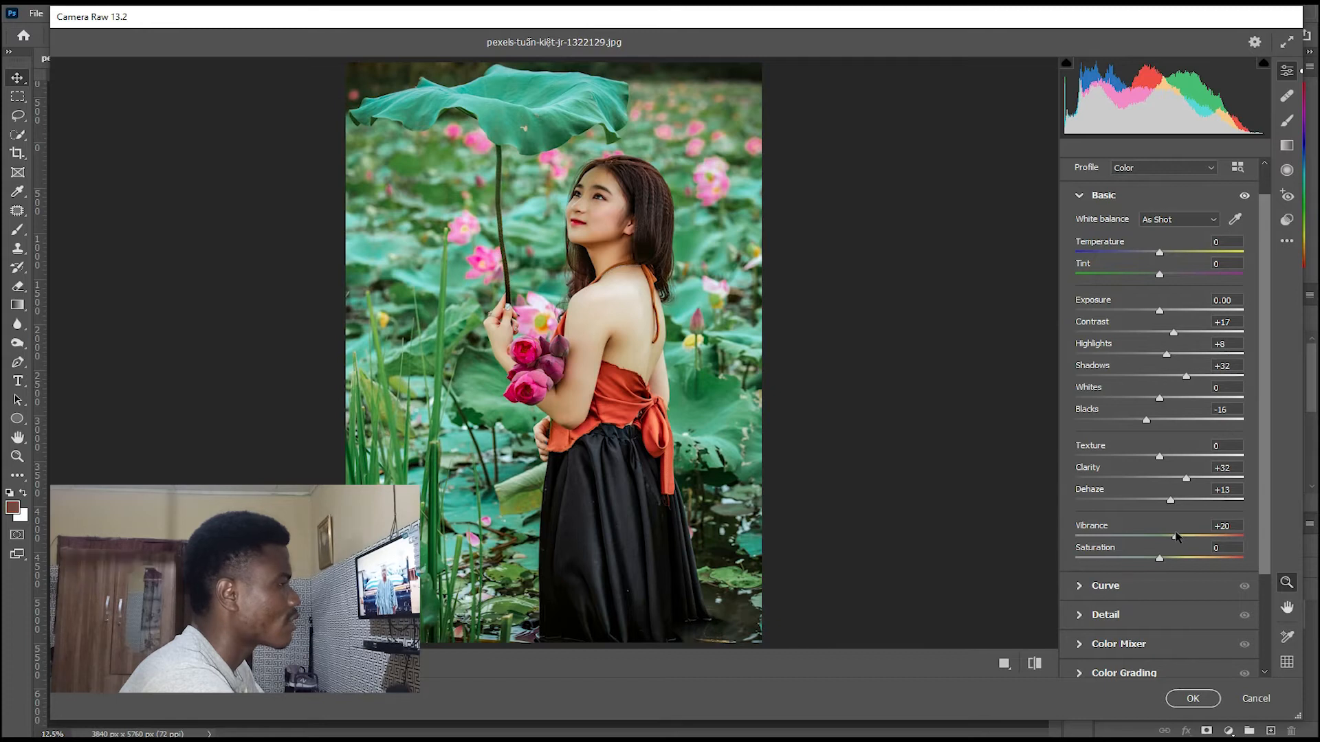
drag(1176, 537, 1173, 538)
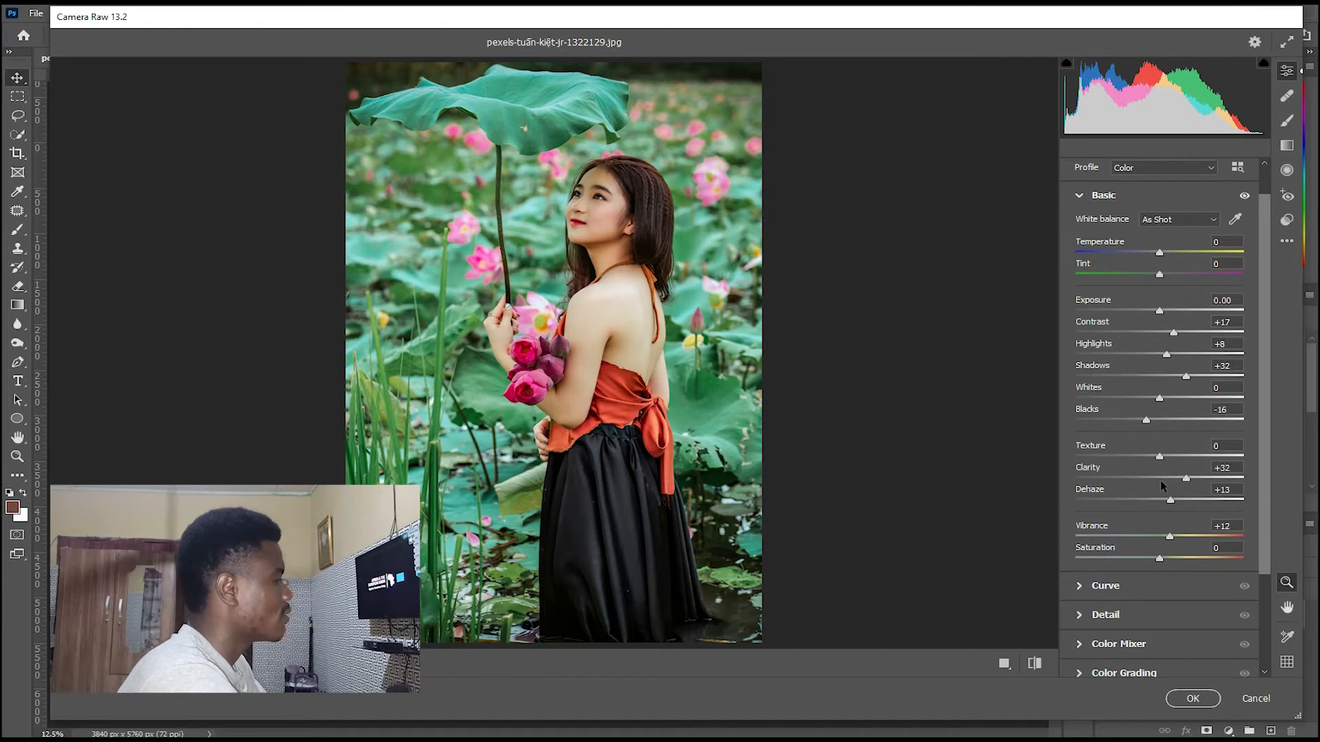
Darken the low tones of the parametric curve by setting Shadows to -4 and Darks to -5.
click(1079, 591)
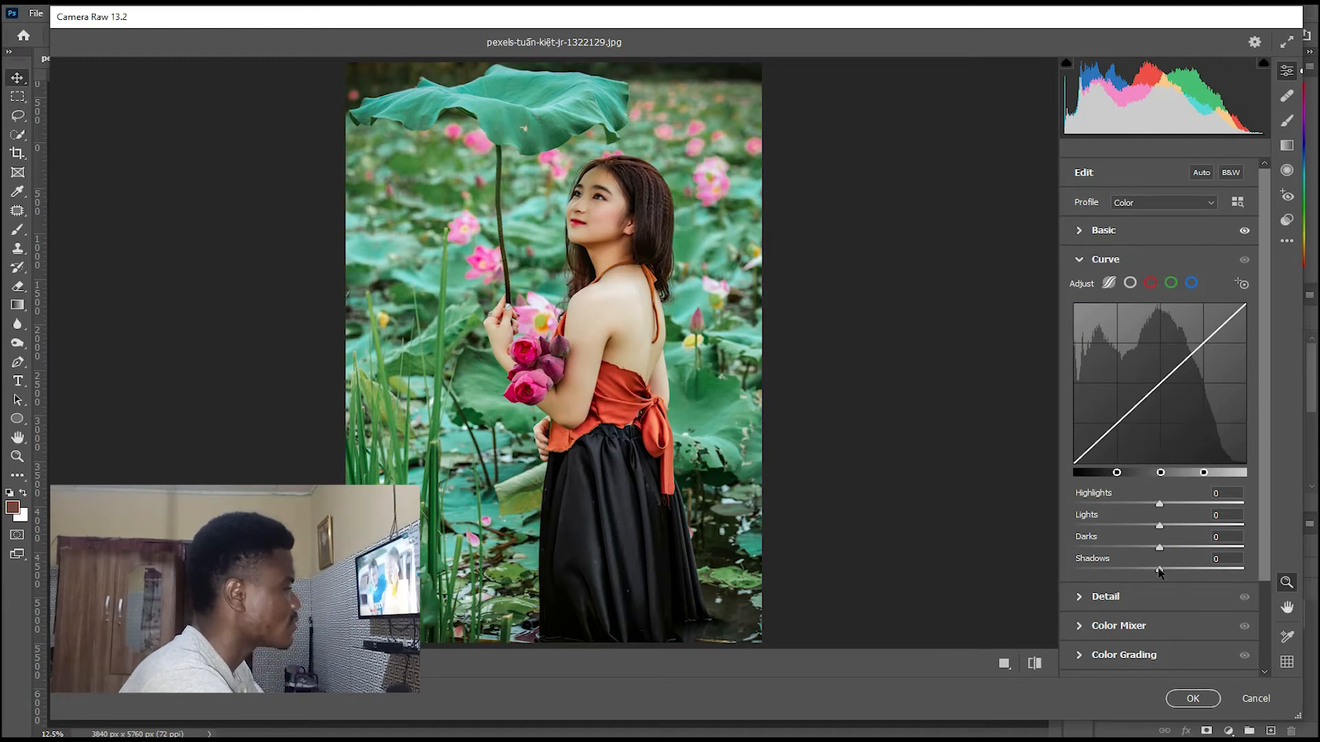
drag(1160, 571, 1156, 571)
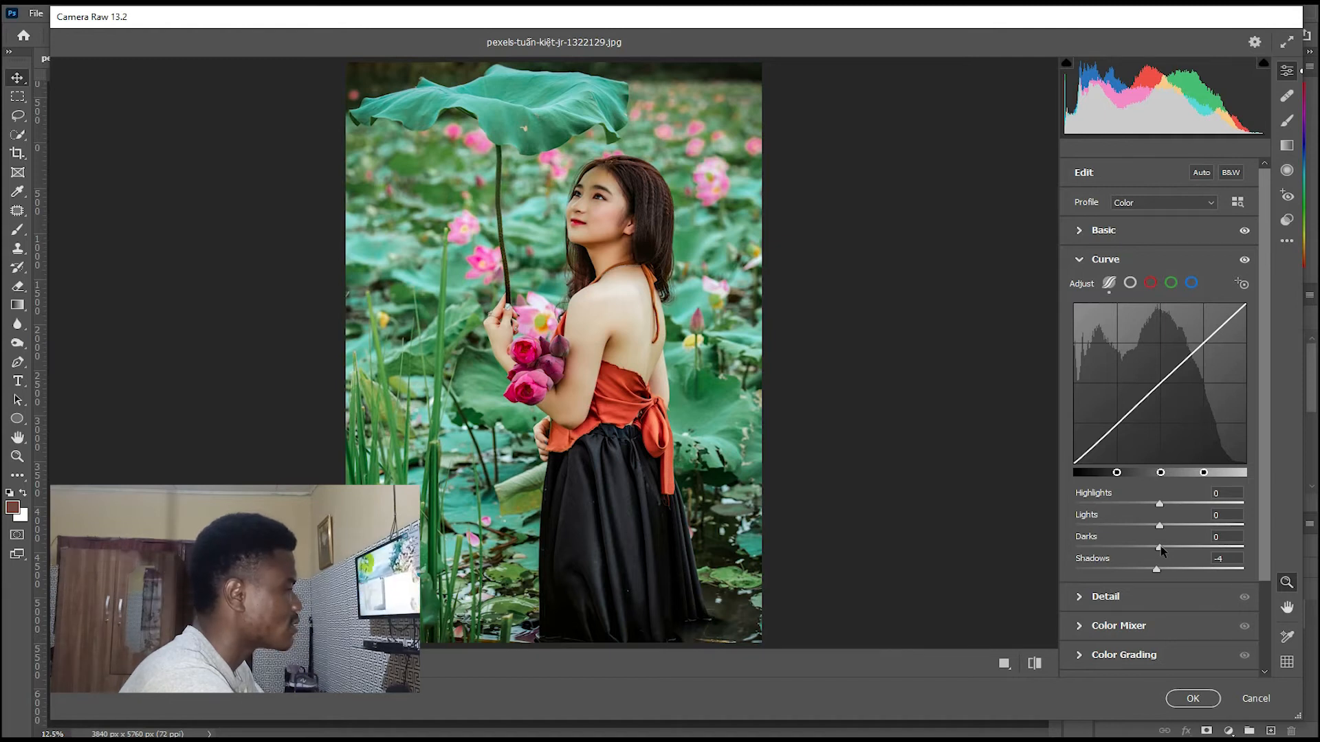
drag(1160, 548, 1156, 550)
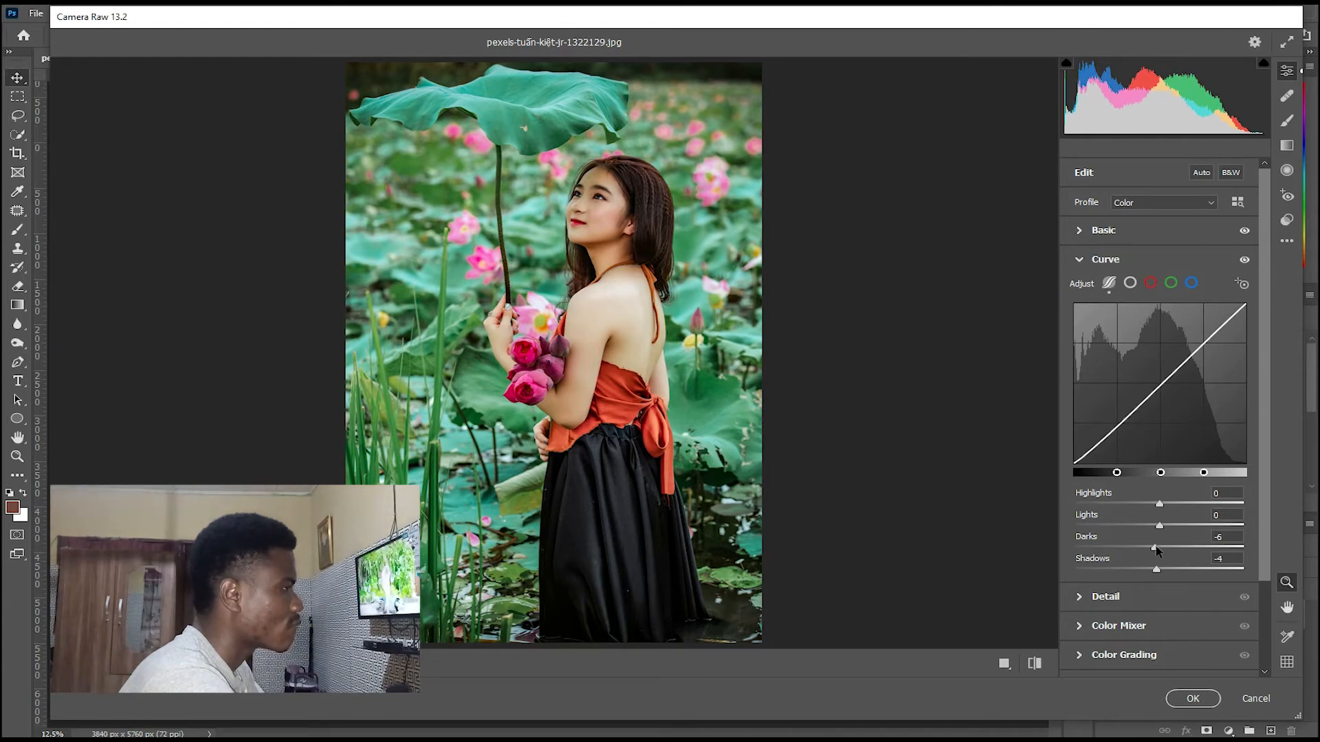
drag(1156, 550, 1158, 550)
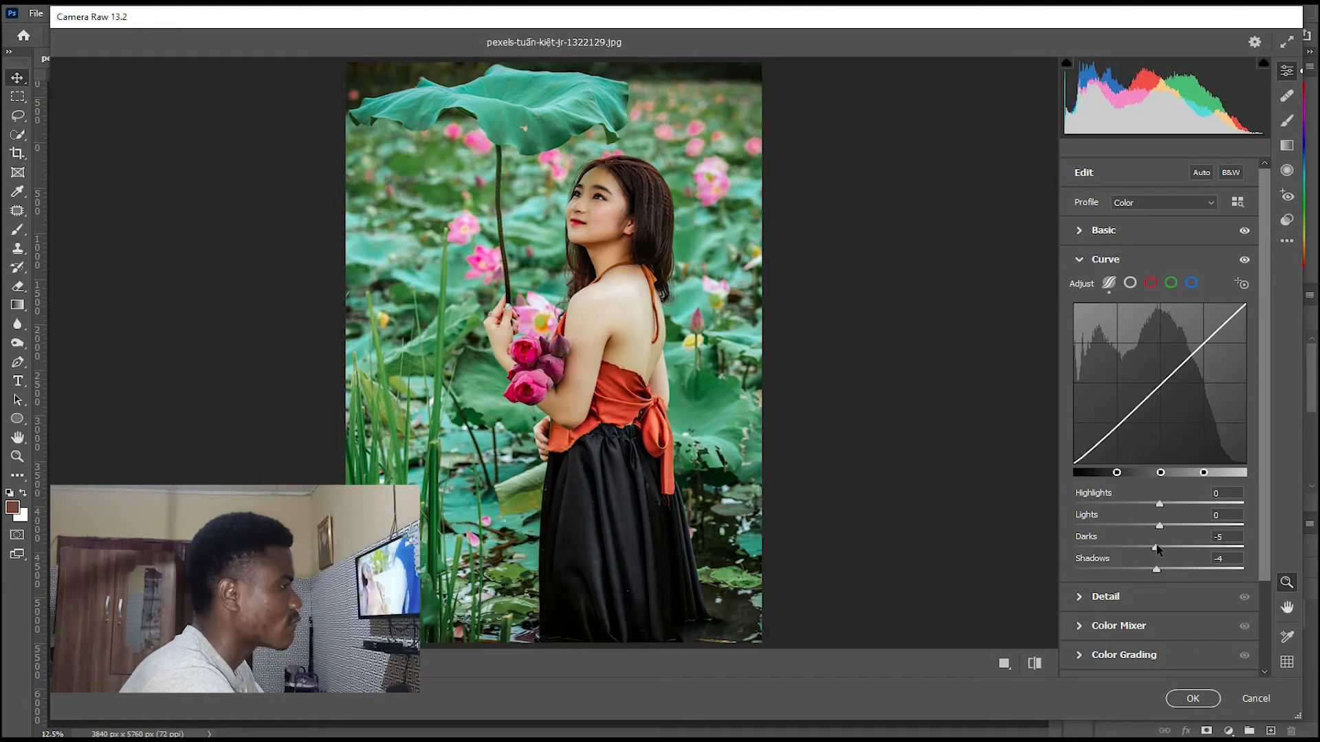
In the Color Mixer, set saturation to +6 for oranges and +100 for greens, and hue to -88 for greens and -23 for aquas.
drag(1269, 418, 1257, 472)
scroll(1121, 554, down, 1)
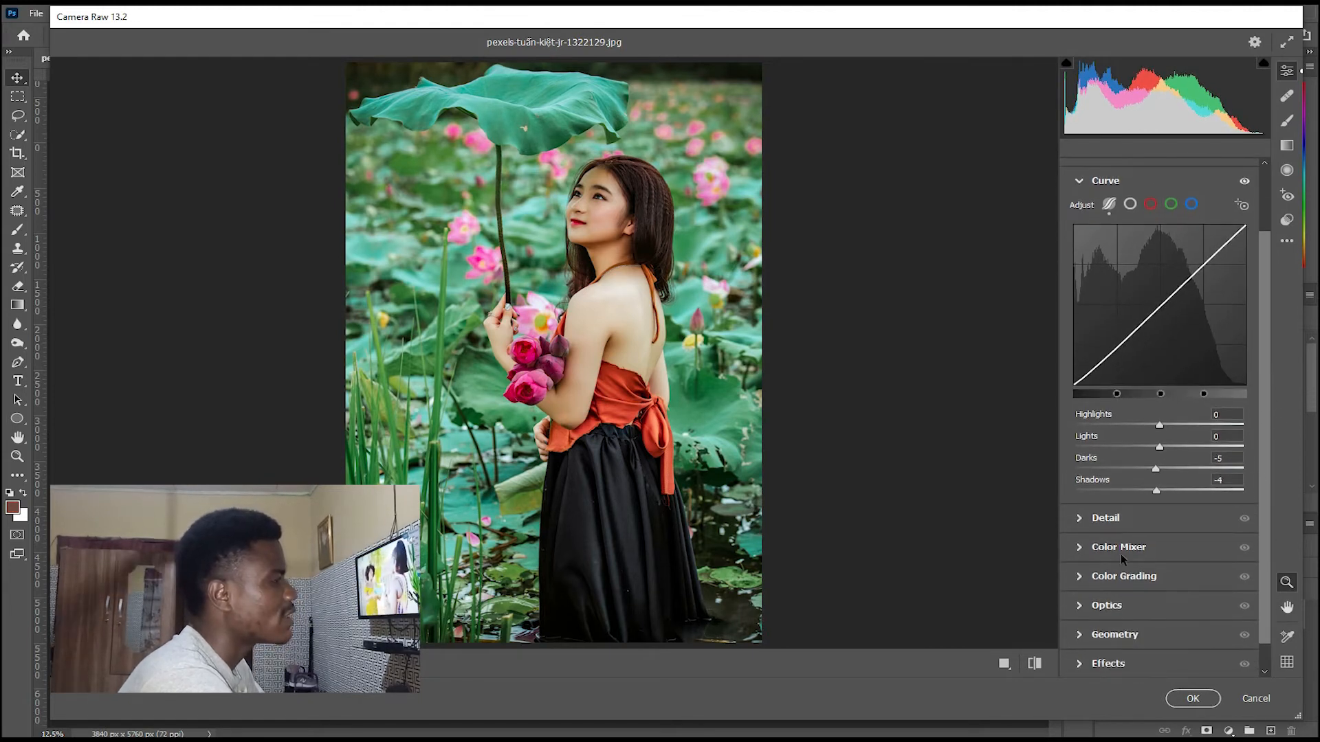
click(1080, 548)
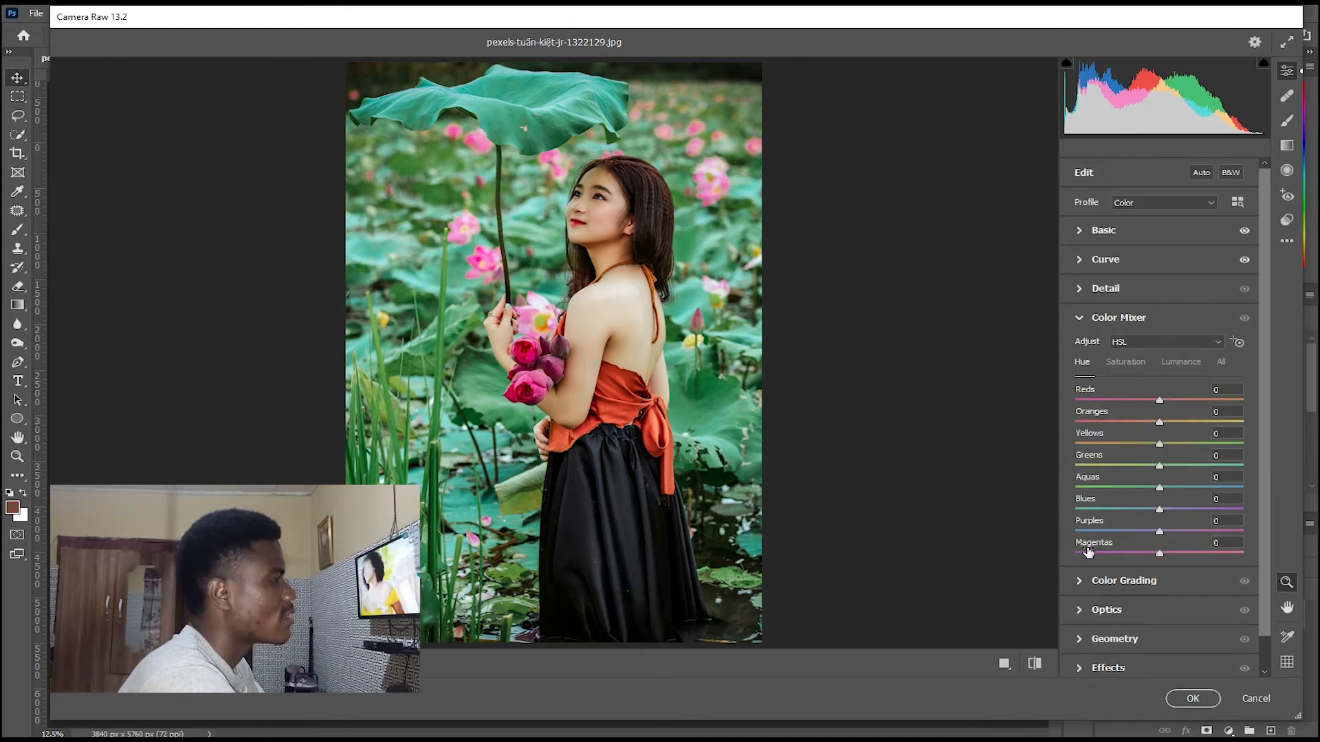
click(1122, 366)
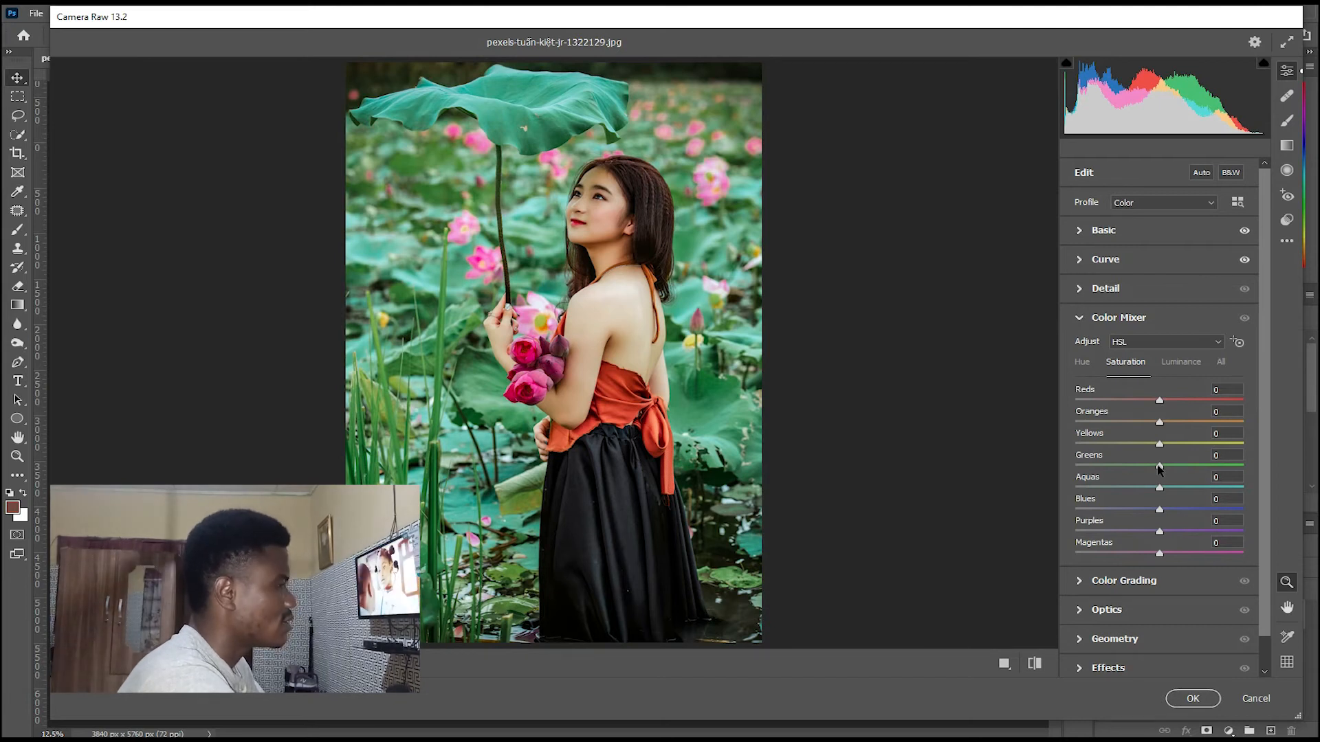
drag(1162, 424, 1167, 422)
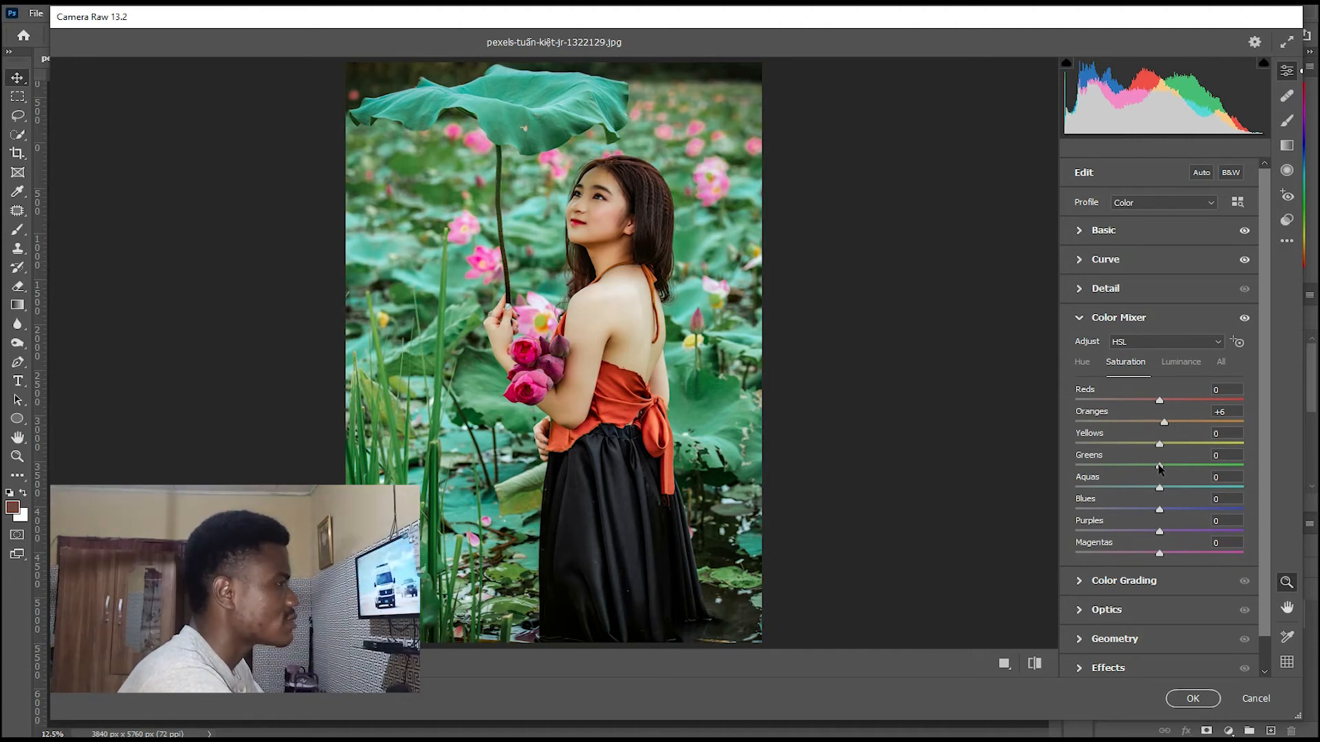
drag(1160, 468, 1251, 450)
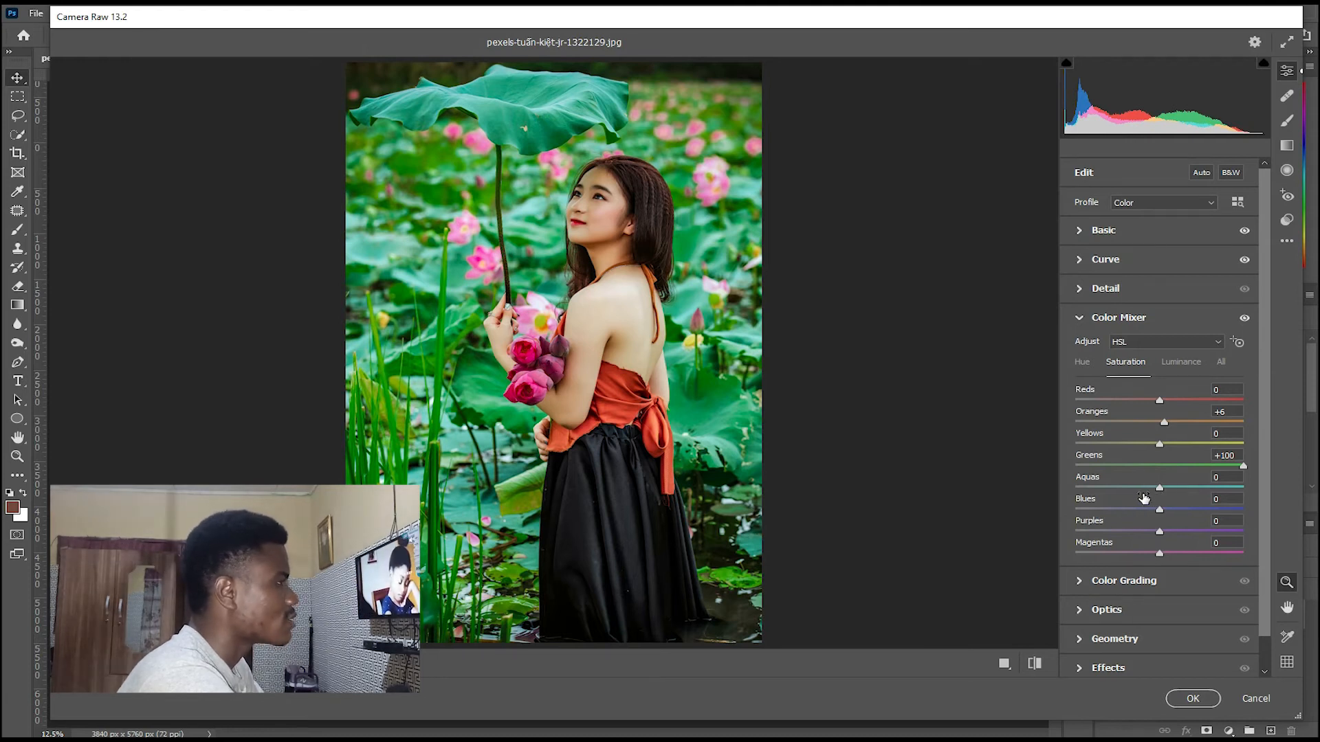
click(1085, 365)
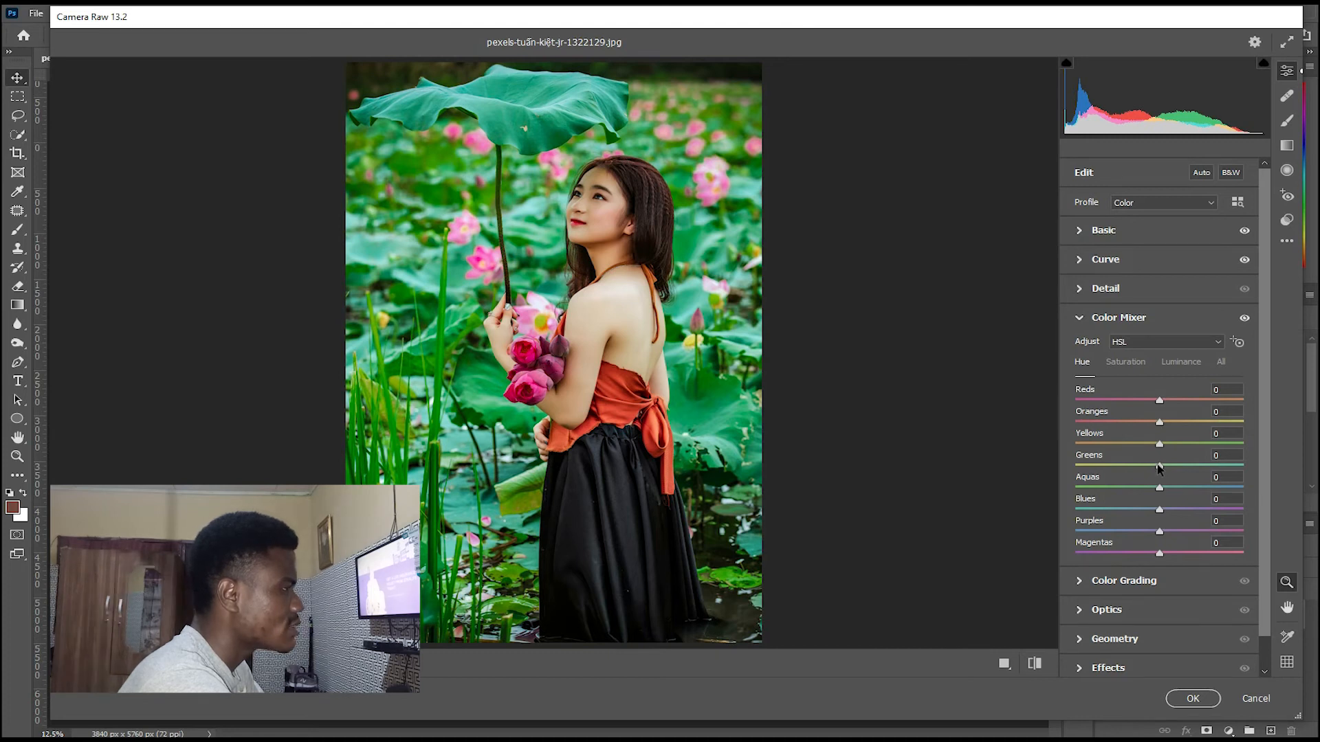
drag(1159, 467, 1061, 477)
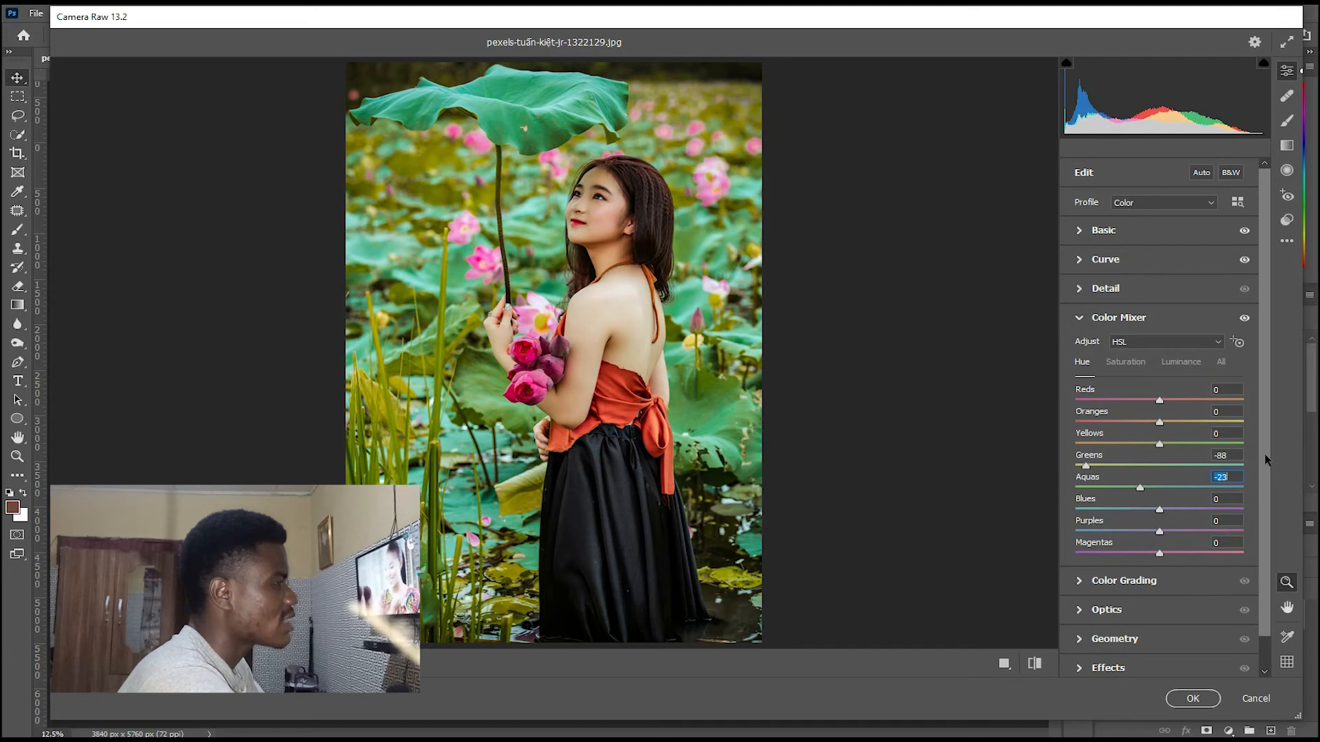
Set the vignetting effect to -40 and apply the Camera Raw edits after comparing before and after side by side.
scroll(1264, 528, down, 1)
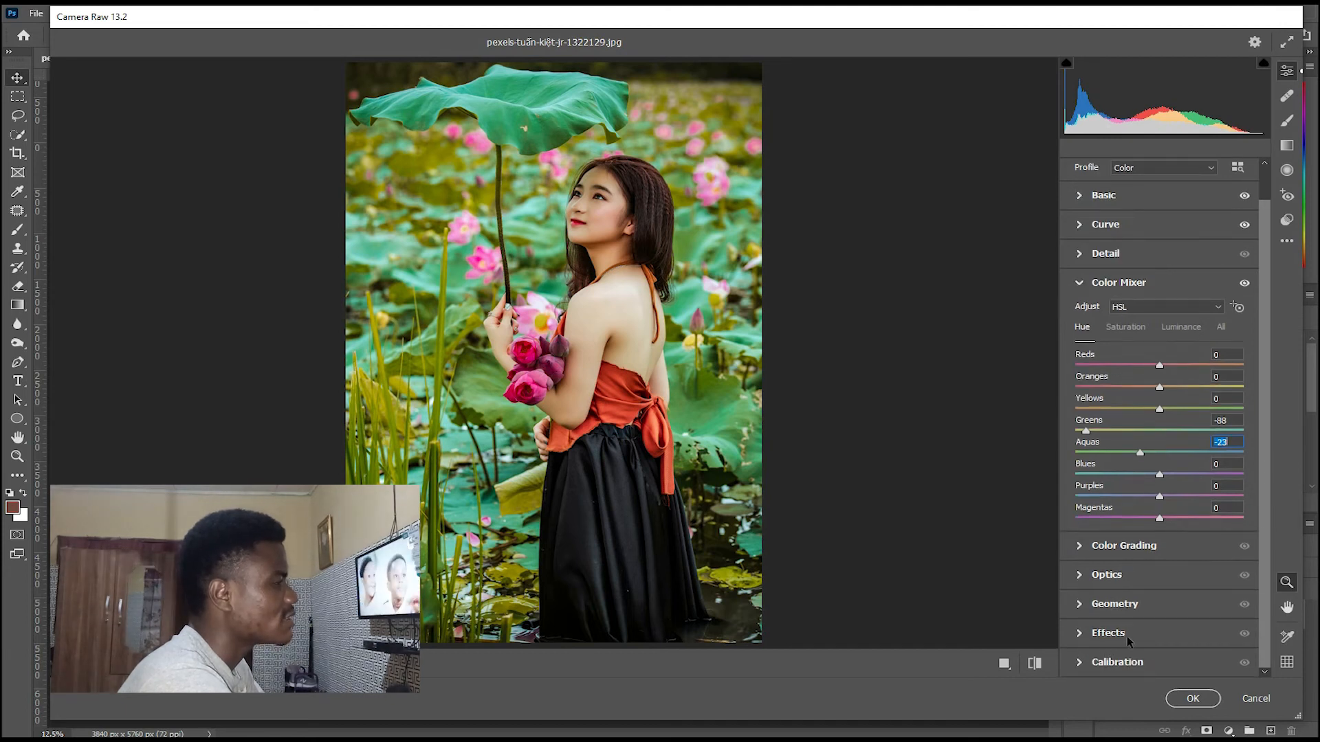
click(1112, 605)
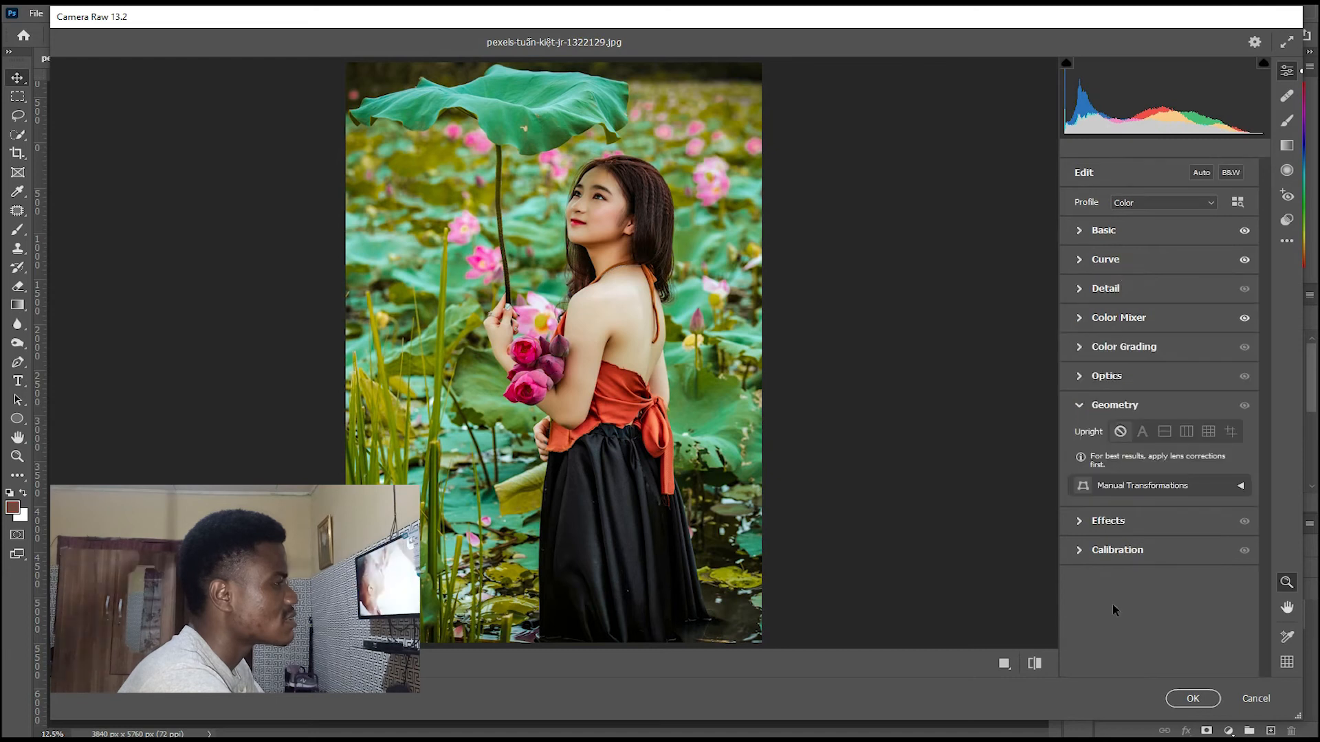
click(1098, 523)
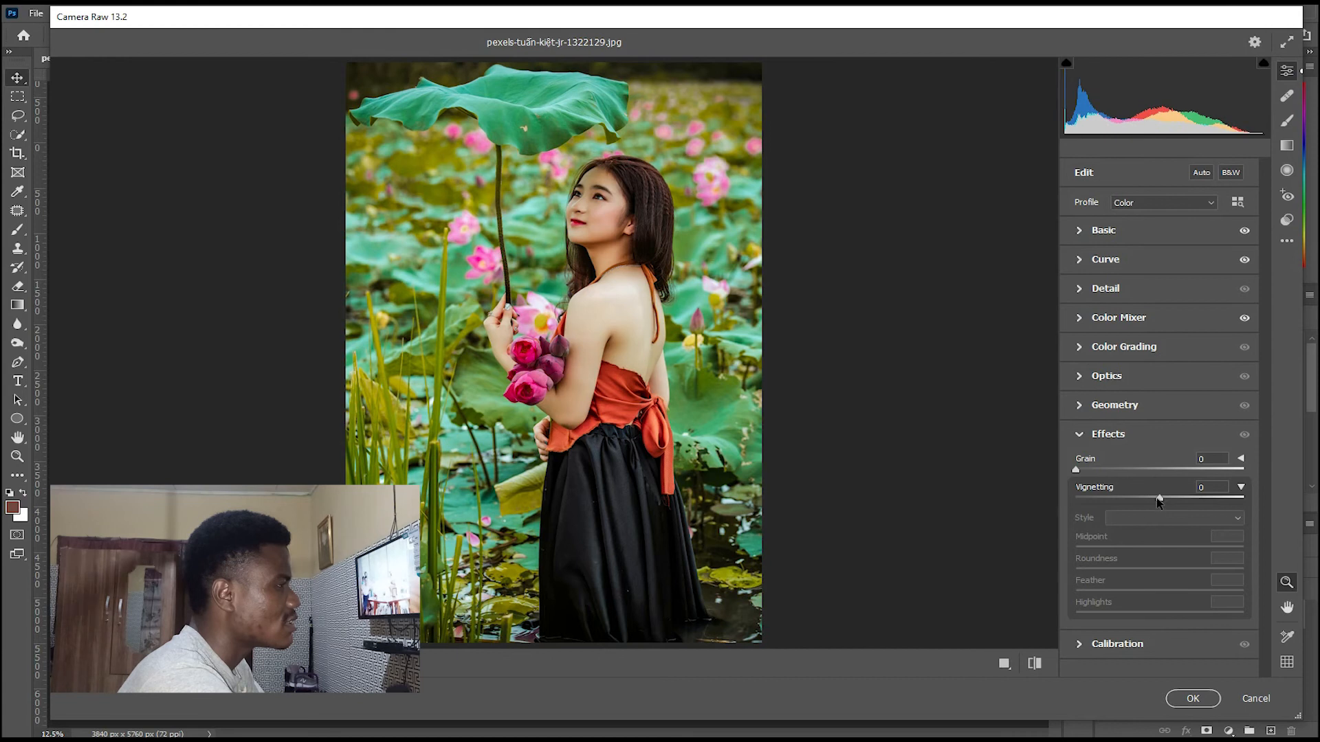
drag(1160, 499, 1126, 509)
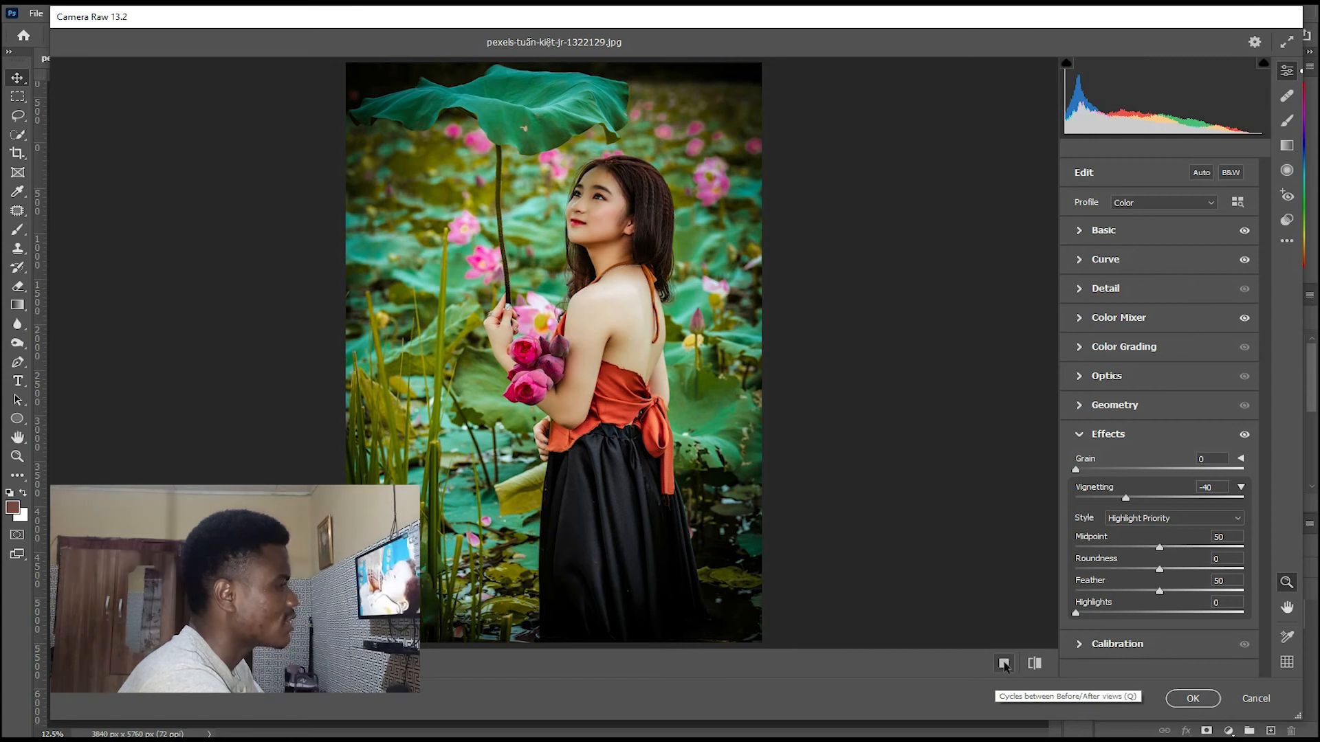
click(1004, 664)
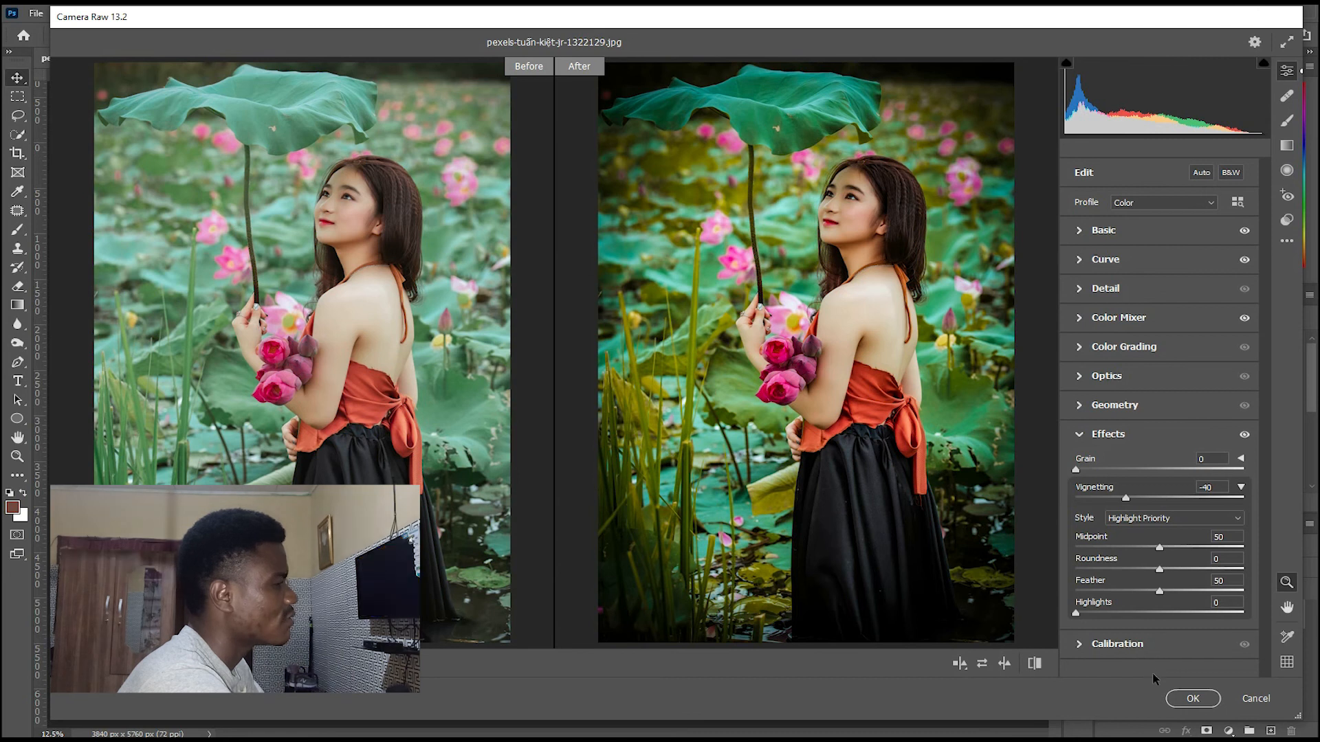
click(1190, 700)
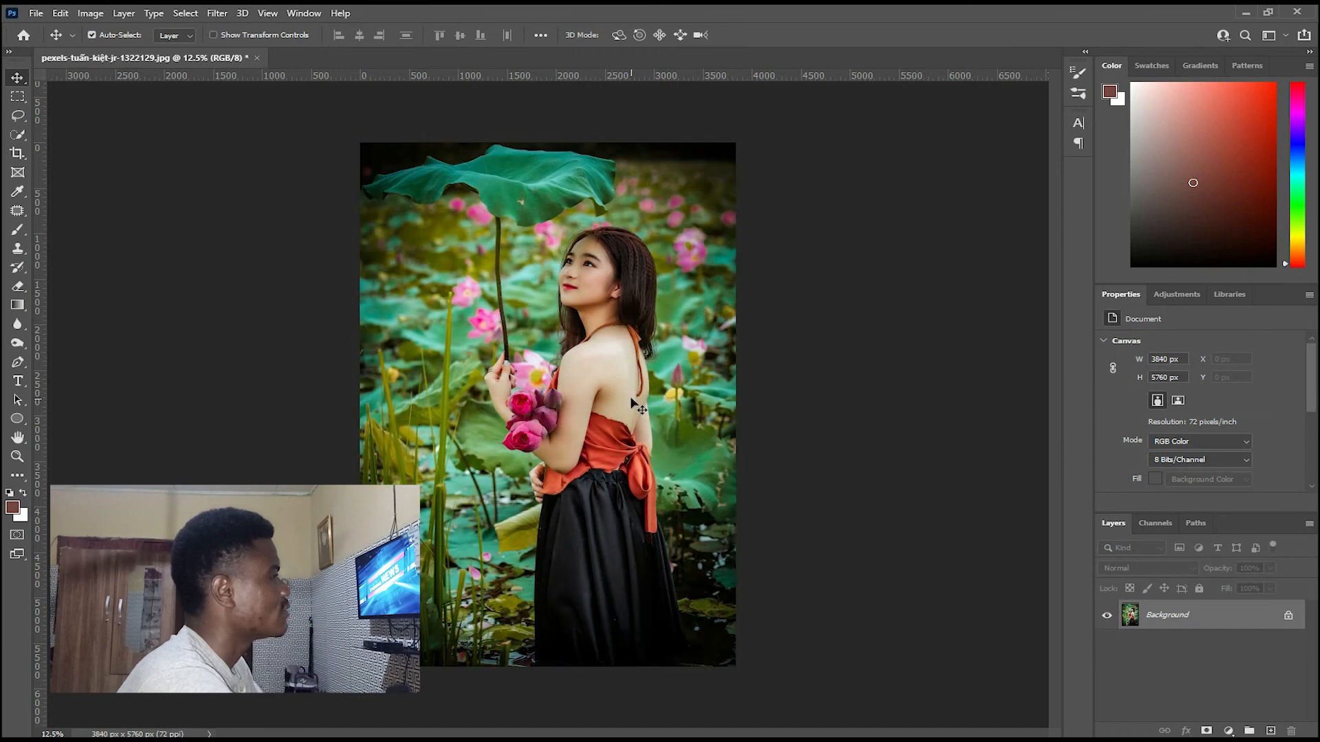
Examine the color-graded photo up close and in full view.
key(ctrl+plus)
key(ctrl+plus)
key(ctrl+minus)
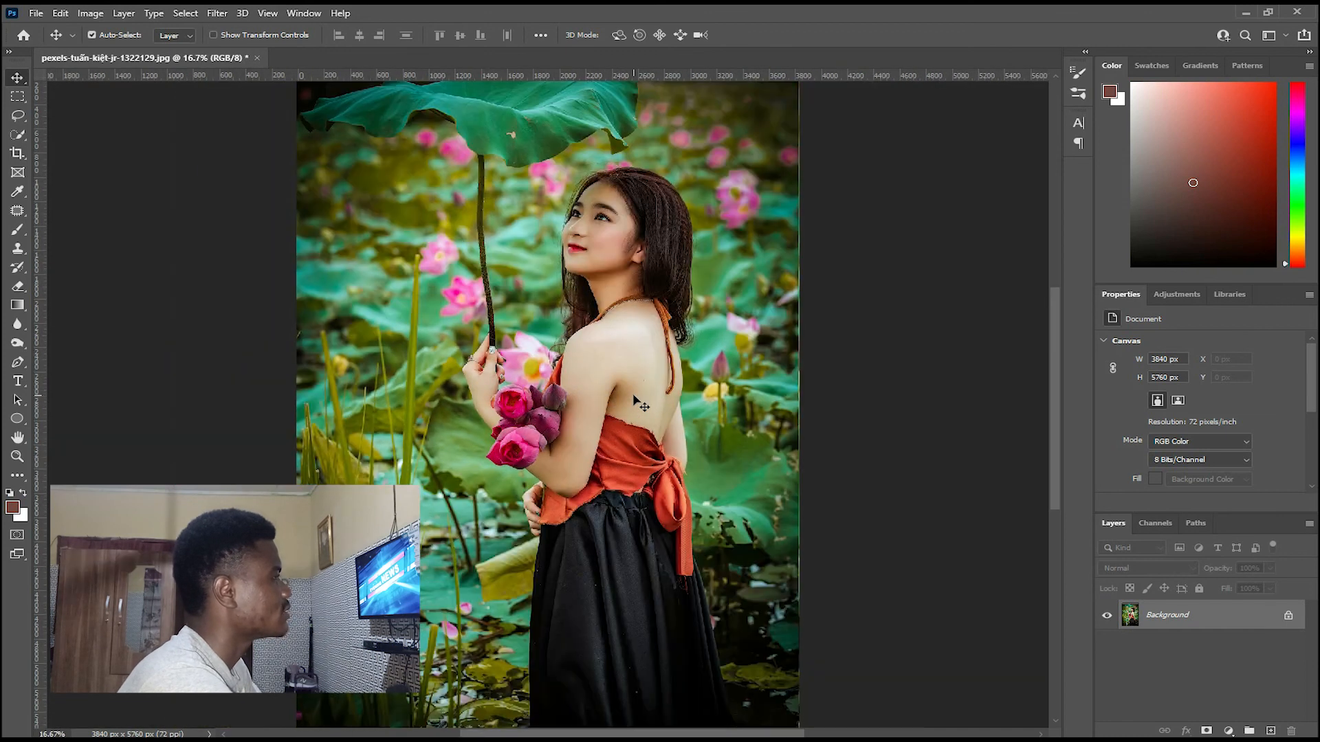
key(ctrl+plus)
key(ctrl+minus)
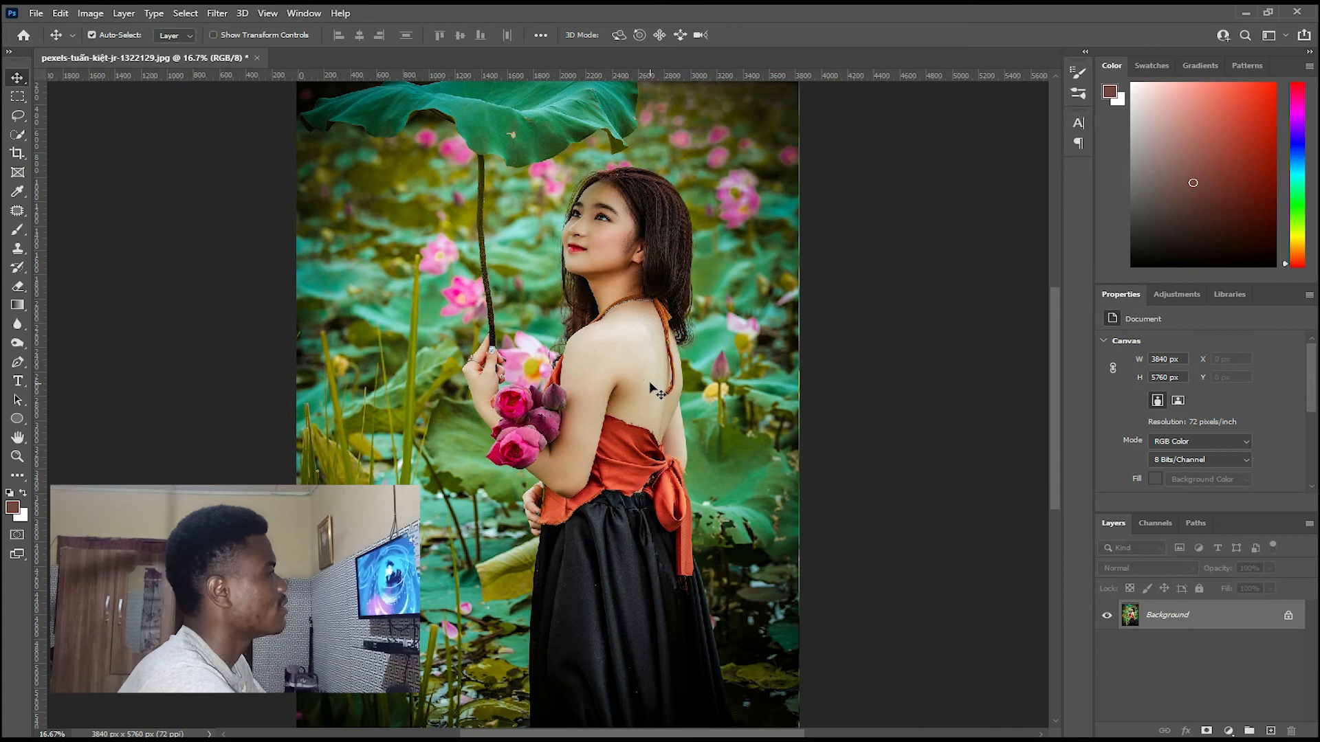
key(ctrl+minus)
key(ctrl+plus)
key(ctrl+minus)
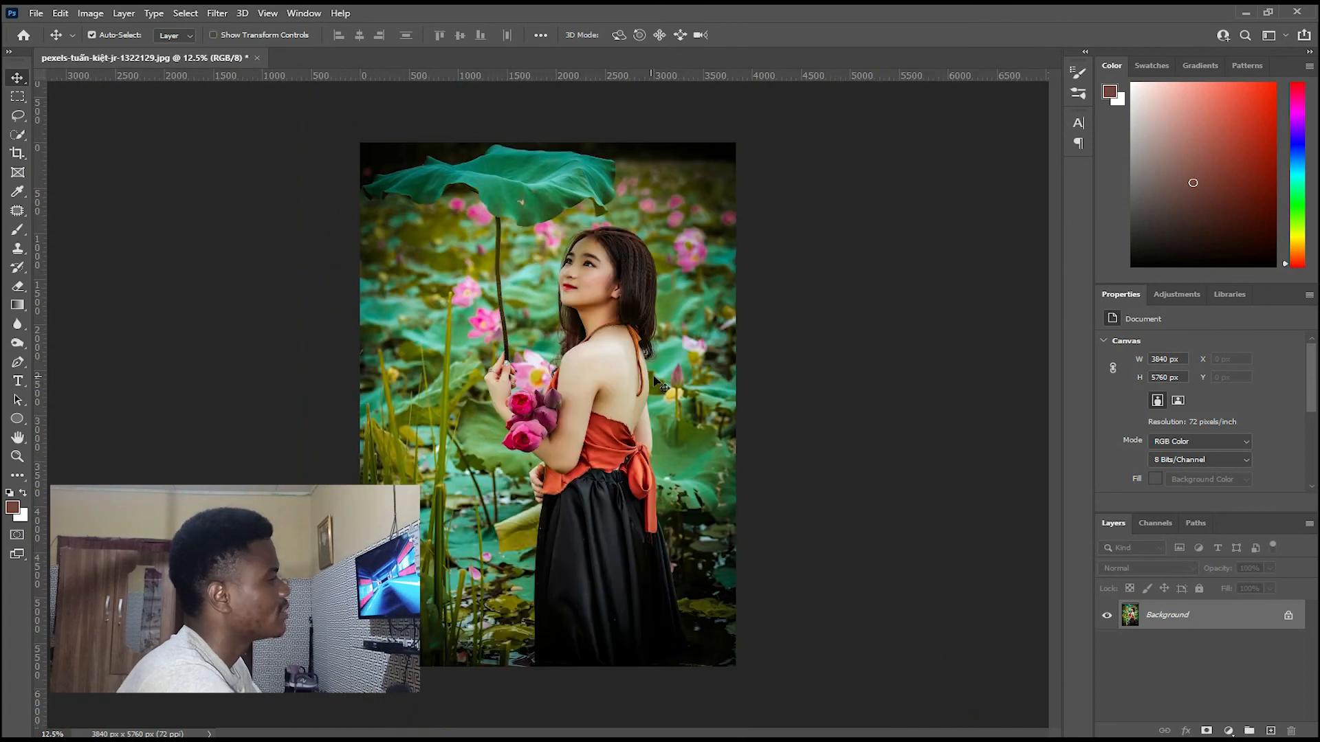